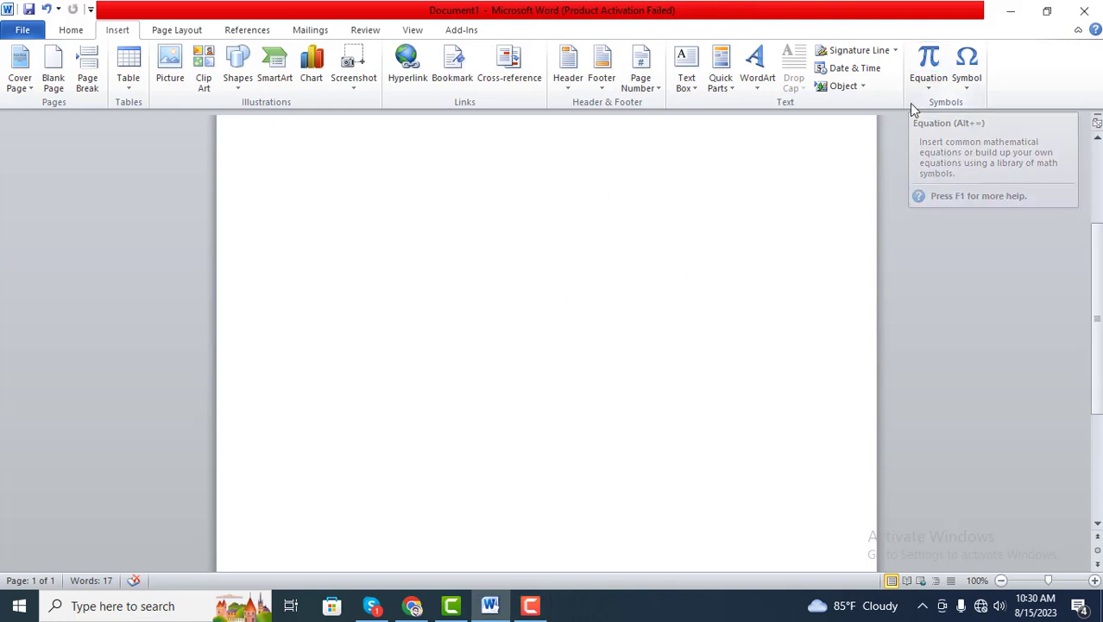
Step: Insert a new blank equation from the Equation gallery near the top of the page
left_click(930, 90)
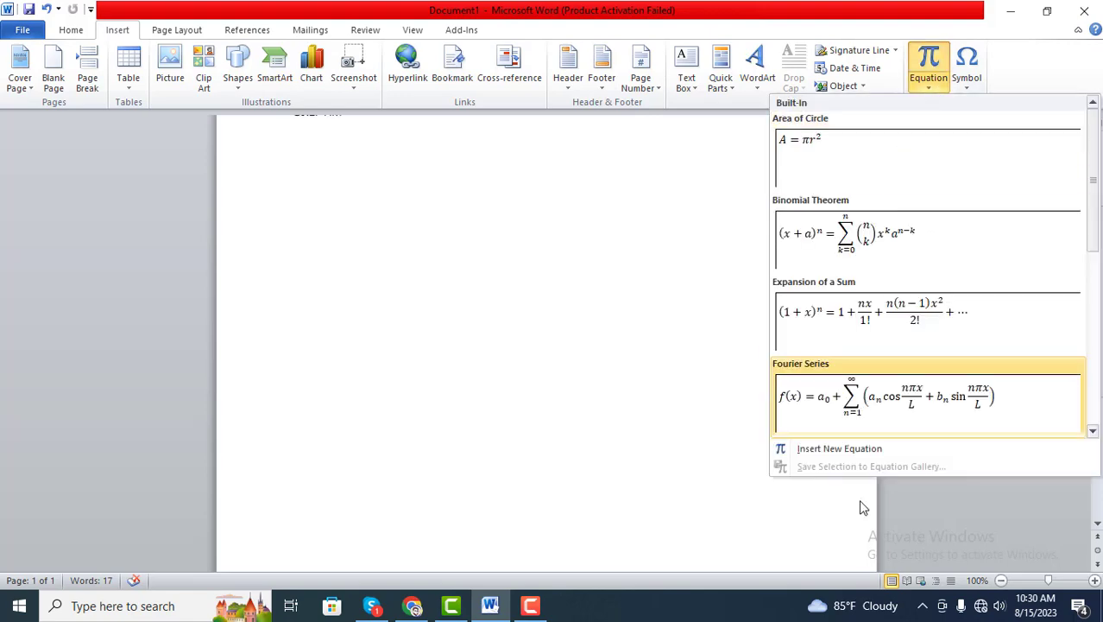
left_click(829, 450)
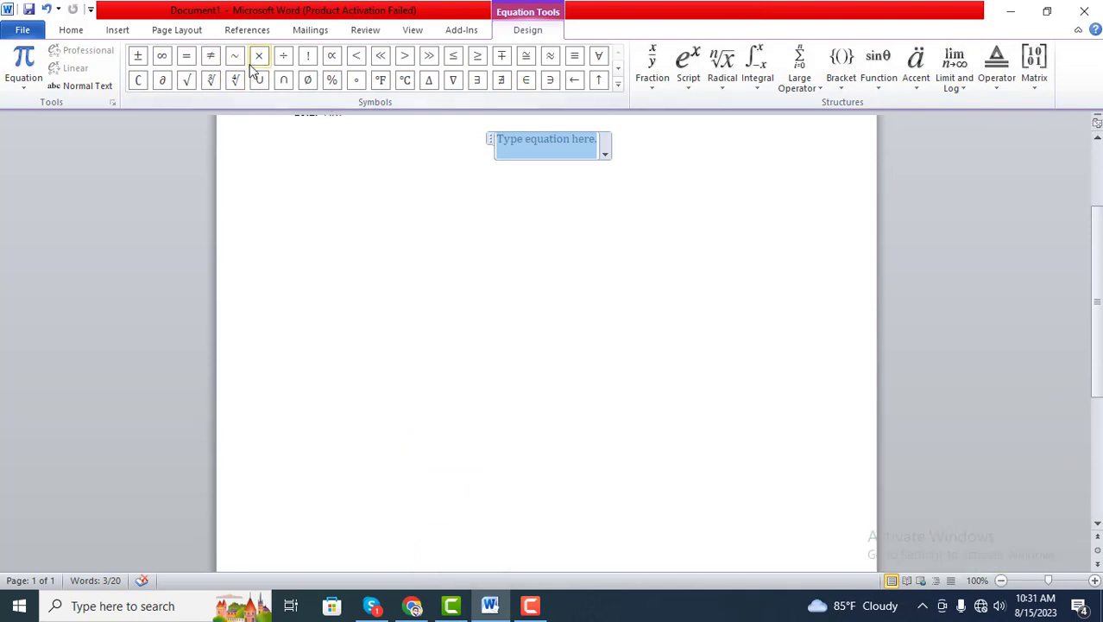
Step: Enter an equals sign in the equation and add a stacked fraction template
left_click(186, 55)
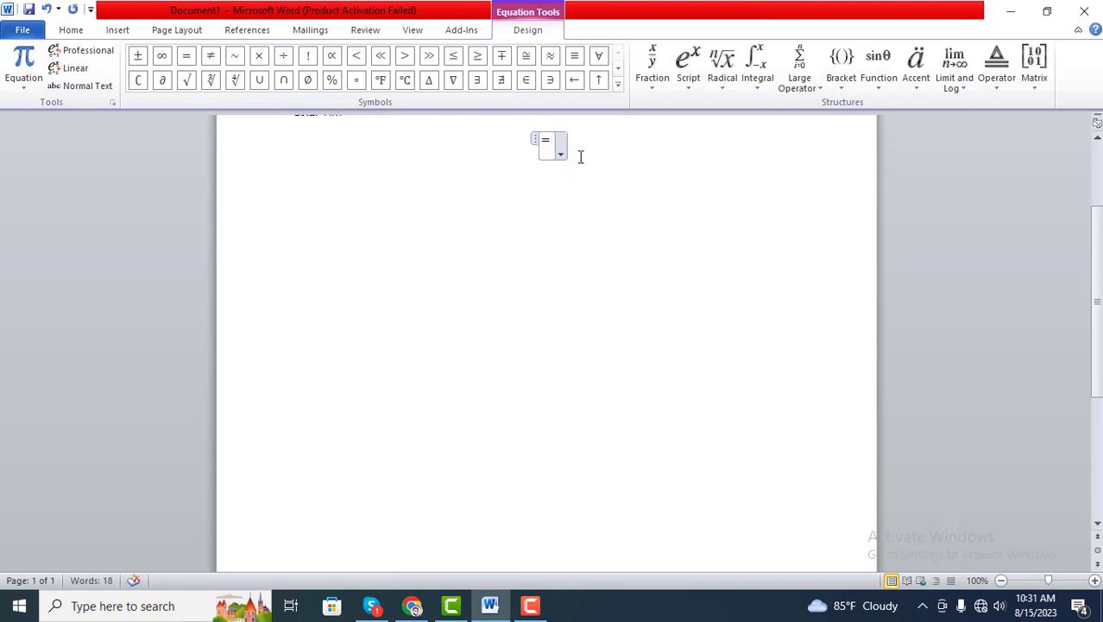
left_click(661, 84)
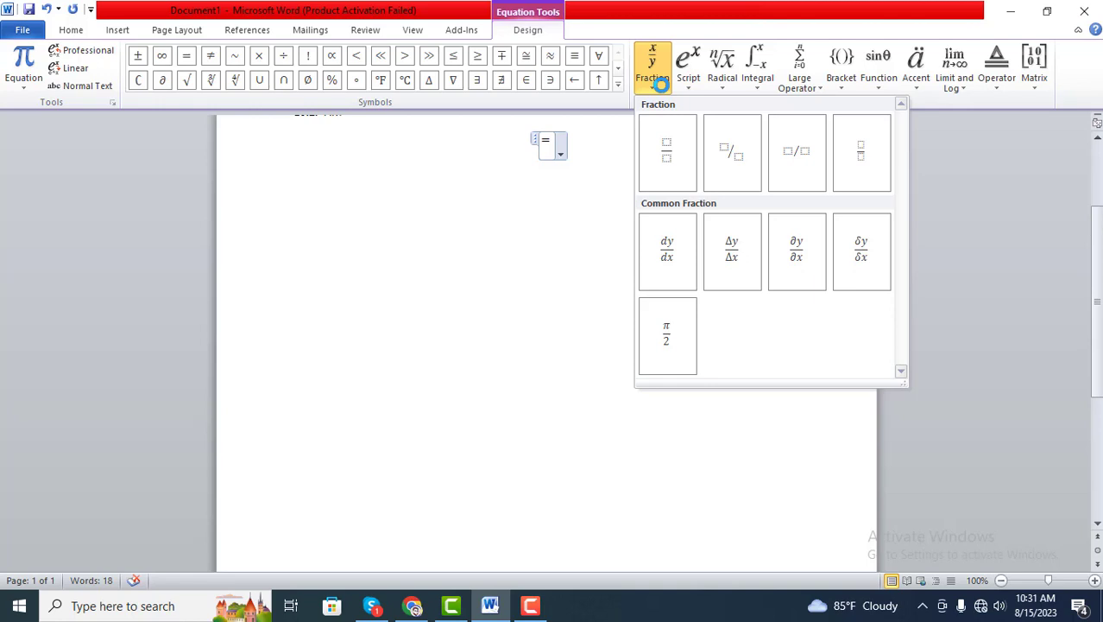
left_click(695, 83)
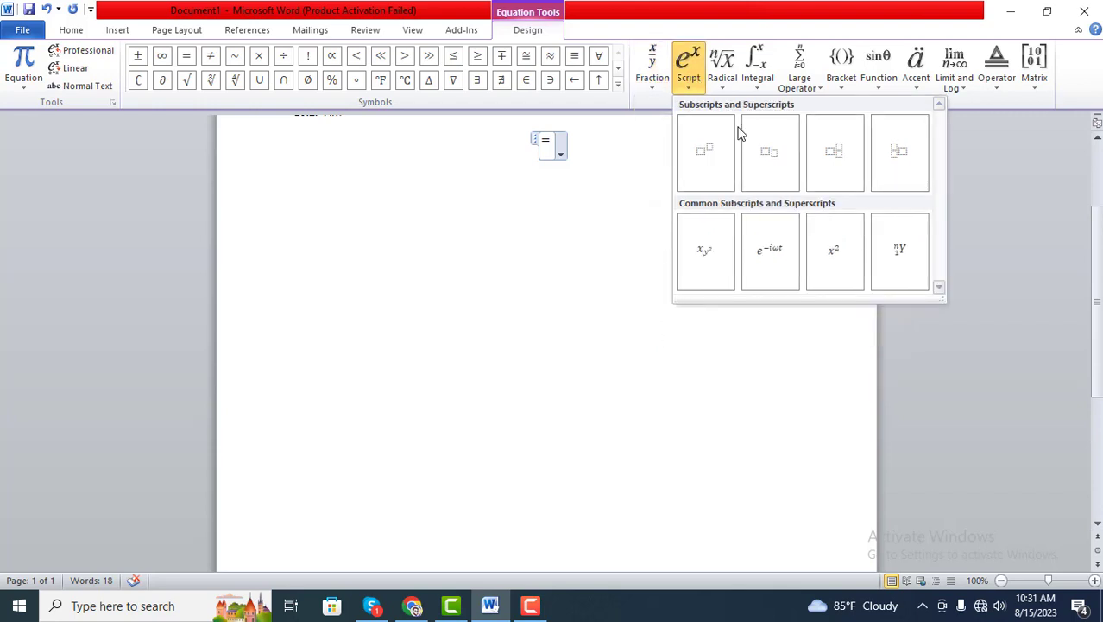
left_click(726, 78)
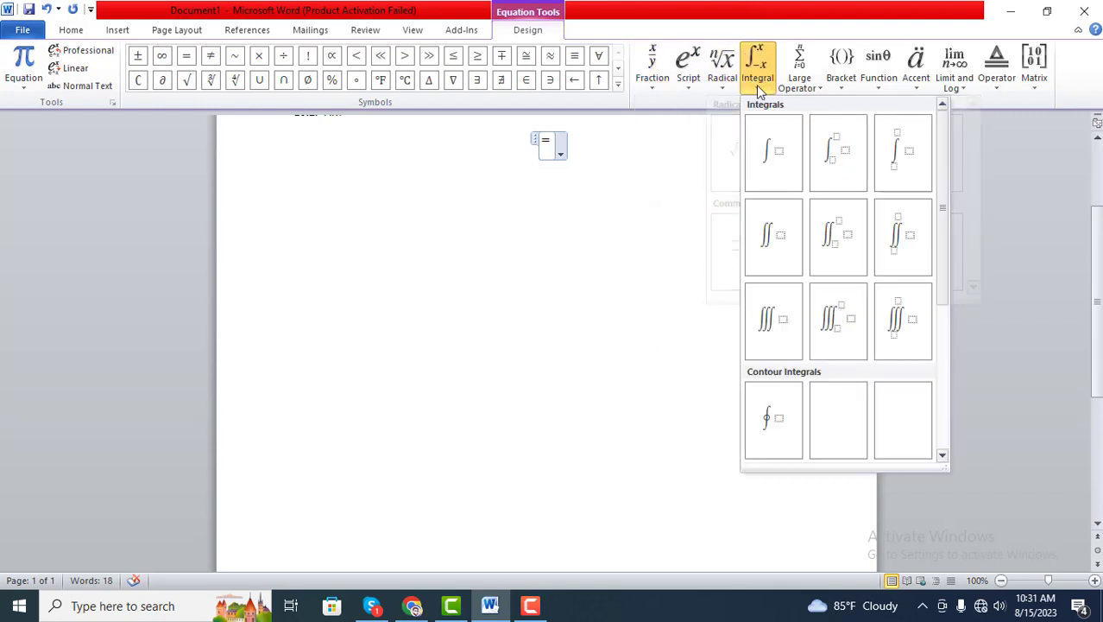
mouse_move(811, 91)
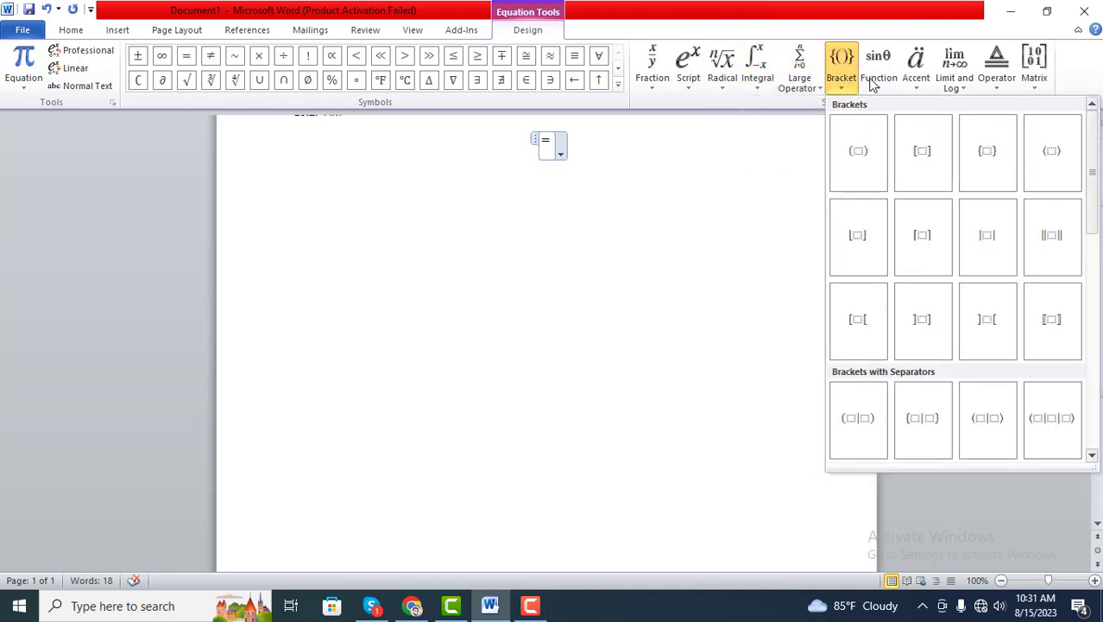
mouse_move(937, 80)
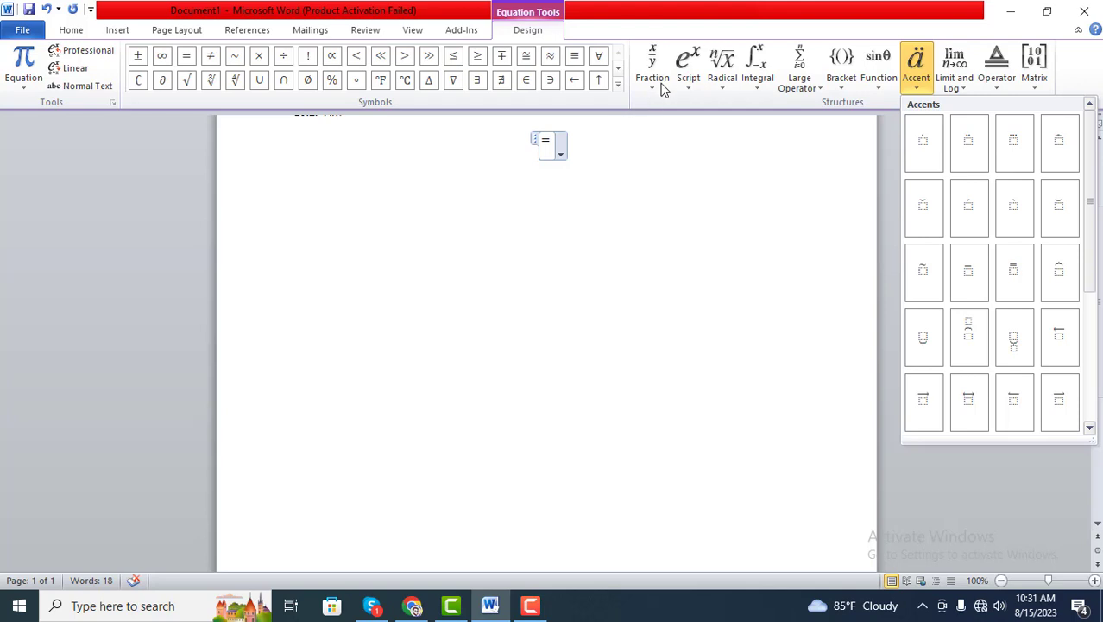
mouse_move(663, 89)
left_click(674, 147)
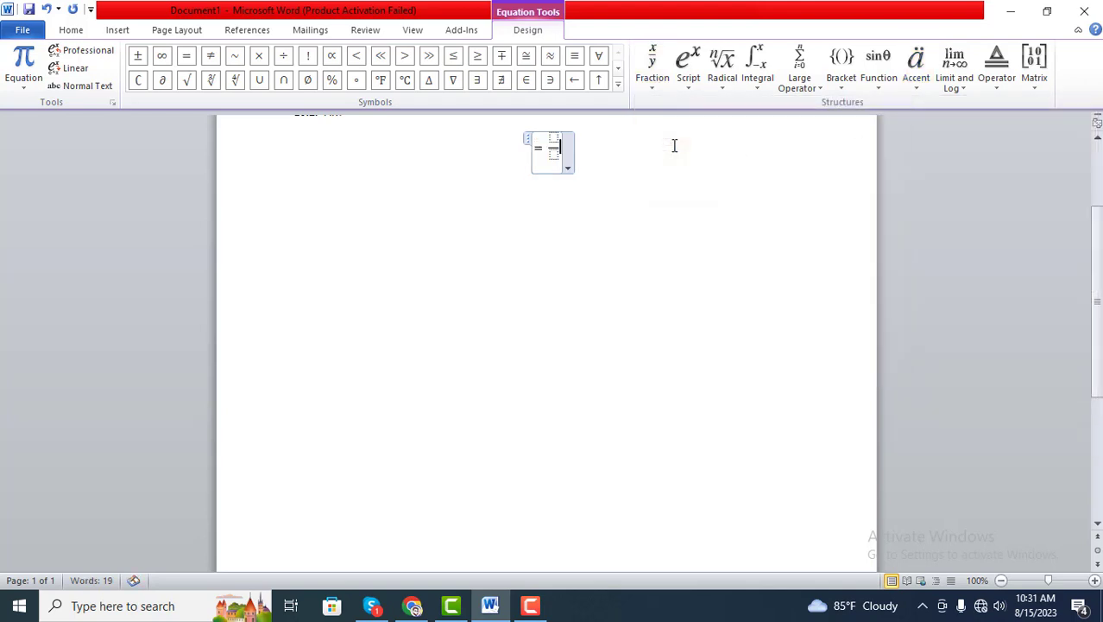
Step: Type 1 as the fraction's numerator and move to the denominator box
left_click(554, 137)
type("1")
left_click(554, 152)
Step: Enter 2 as the denominator, left-align the line and type a plus sign
type("2")
left_click(567, 149)
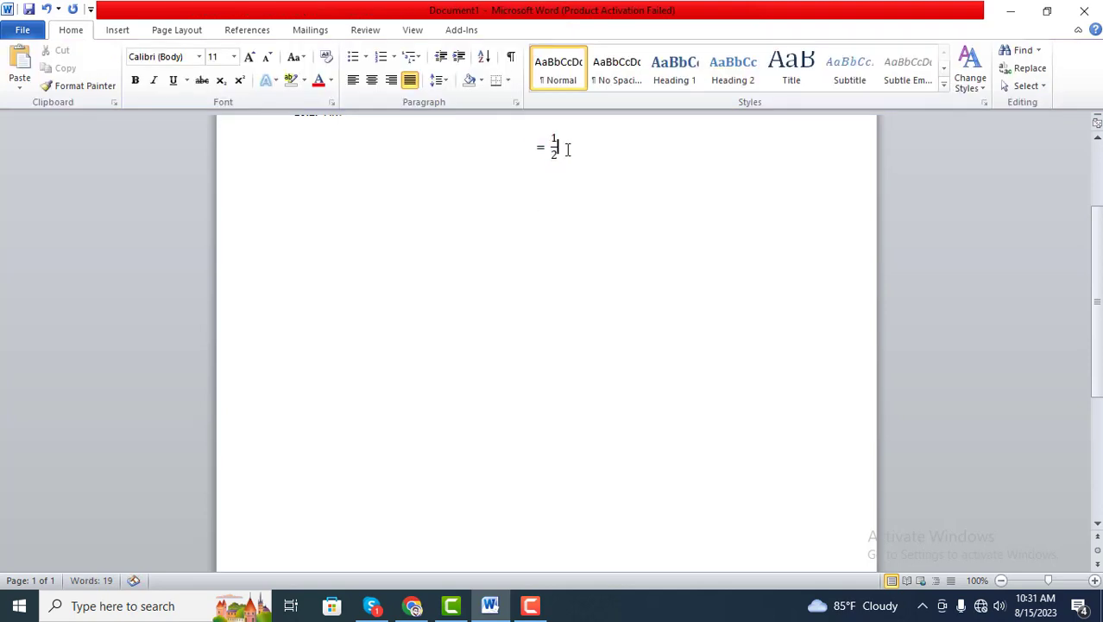
key("ctrl+l")
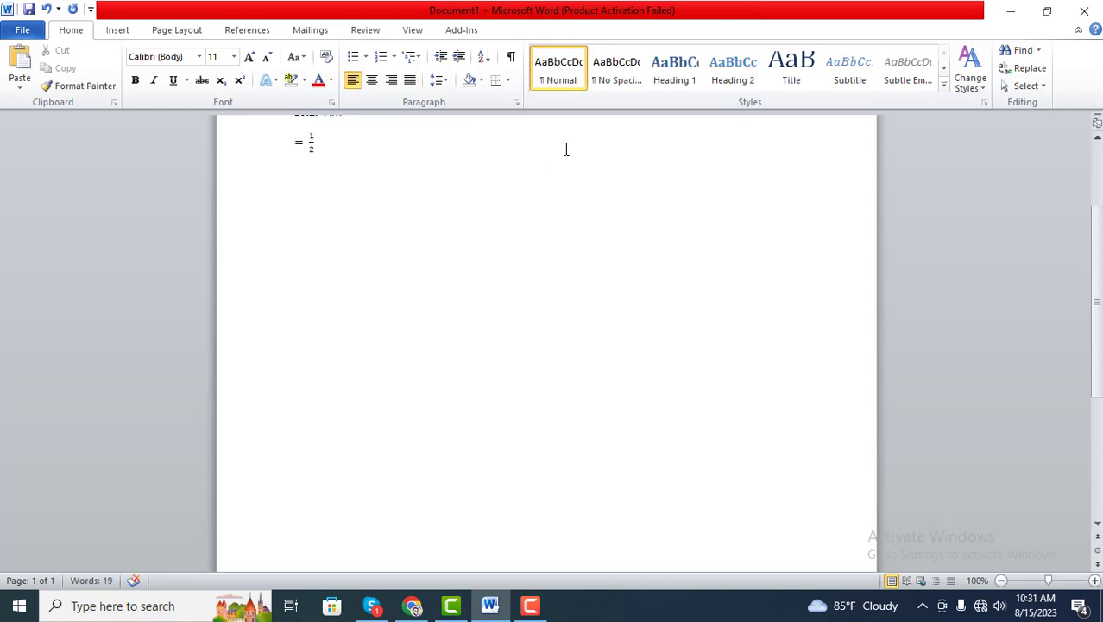
type("+")
Step: Insert a second equation containing a cube root of 39 after the plus
left_click(120, 29)
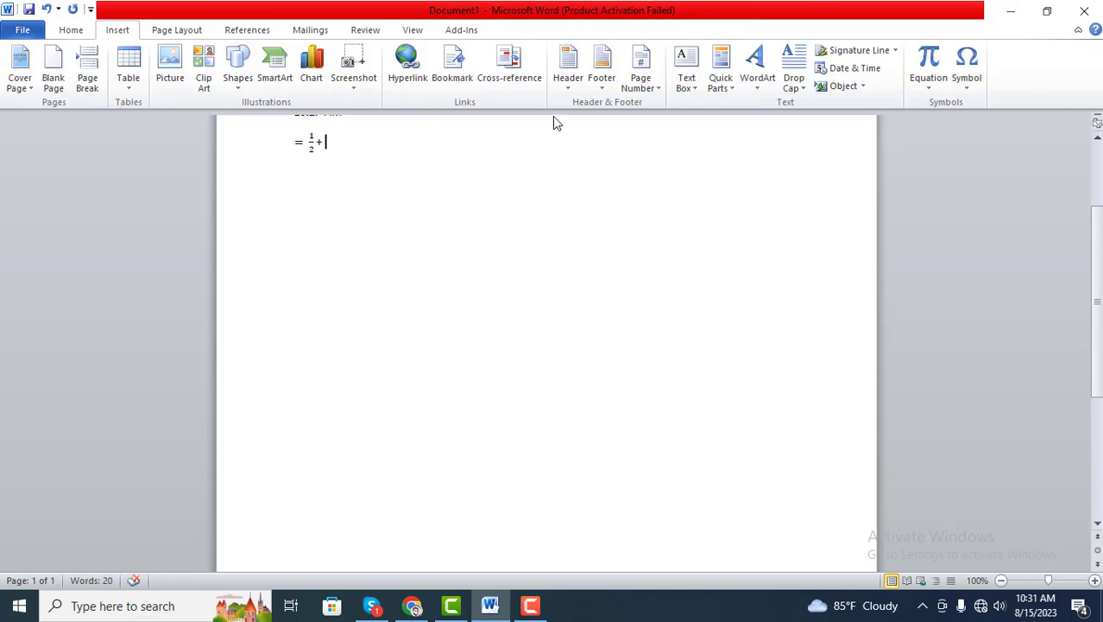
left_click(930, 89)
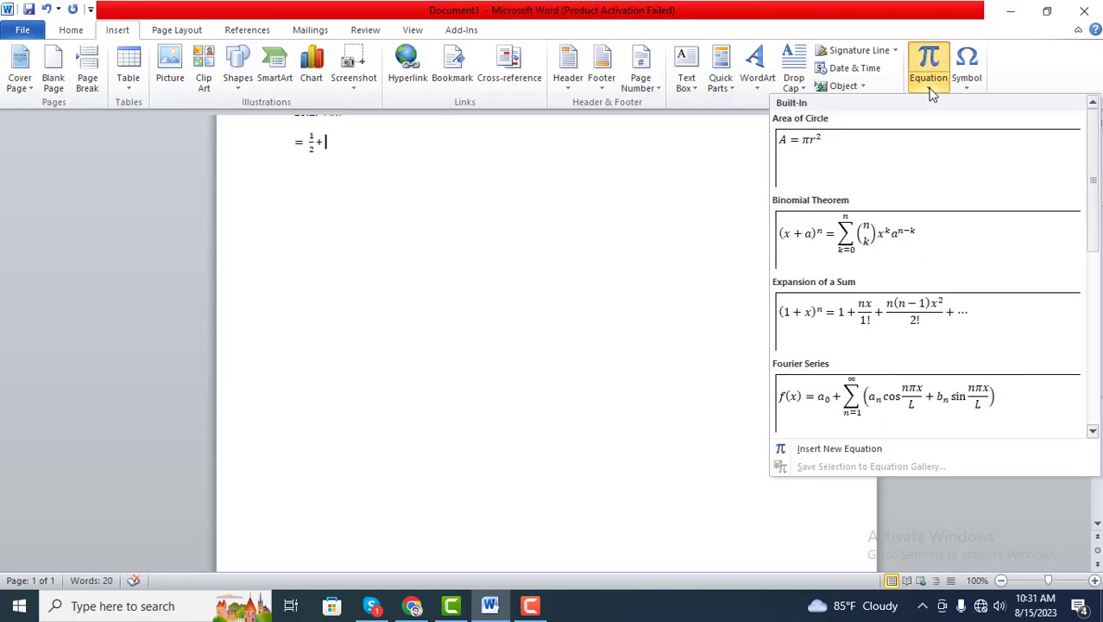
left_click(840, 448)
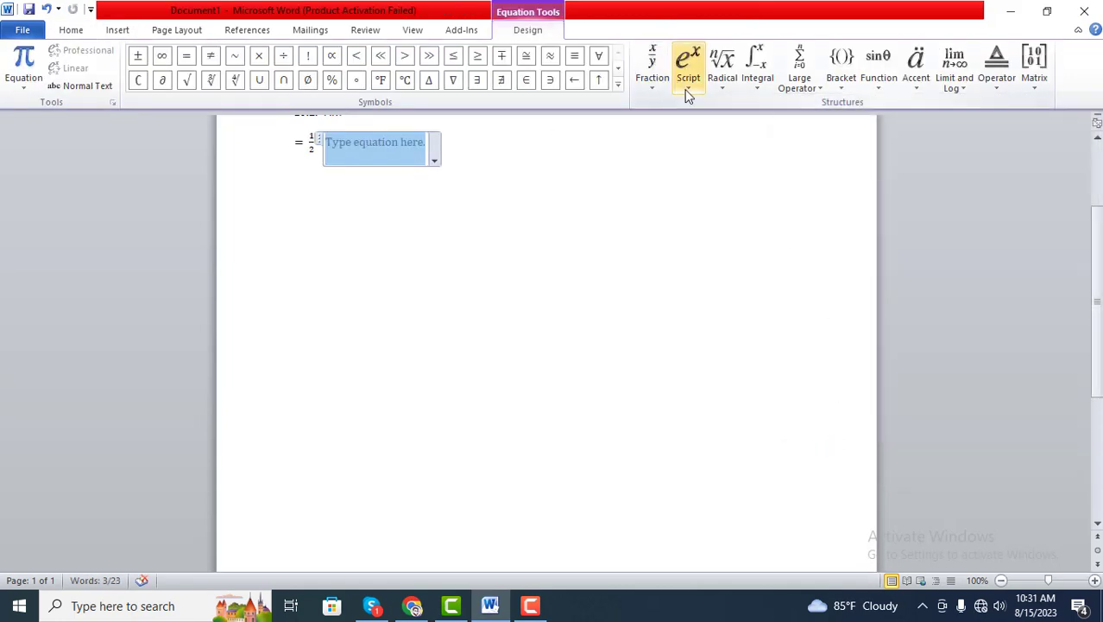
left_click(688, 93)
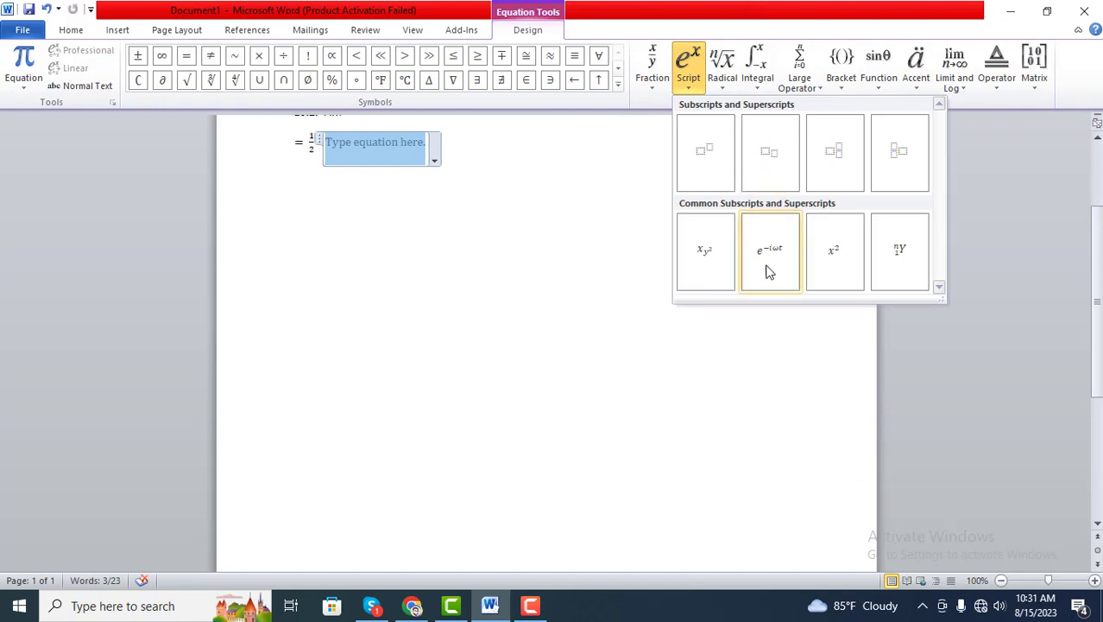
left_click(727, 87)
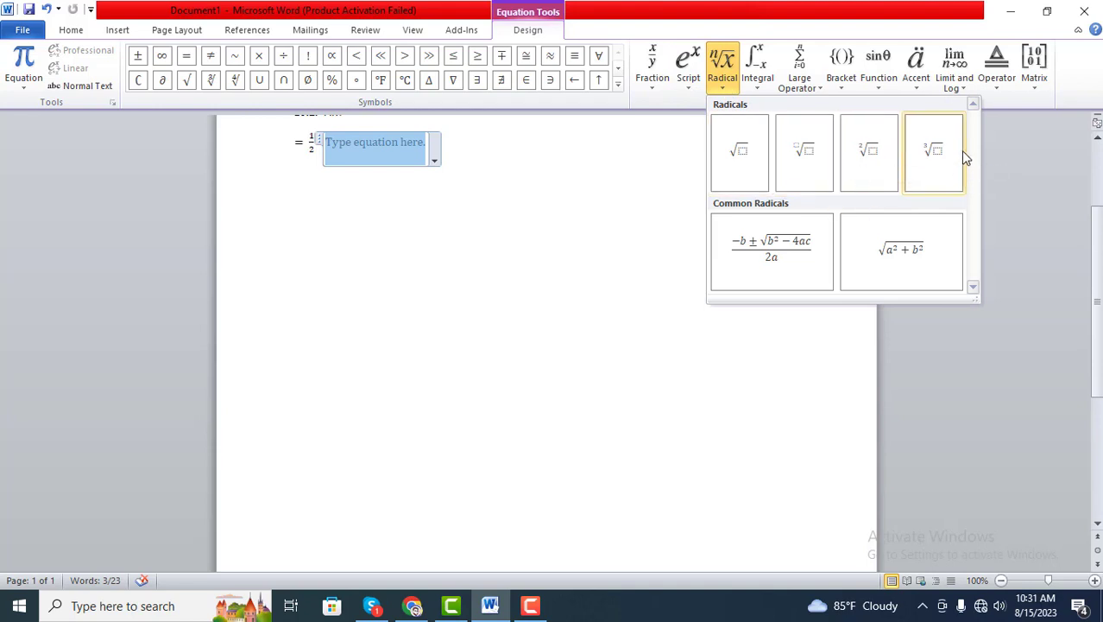
left_click(924, 146)
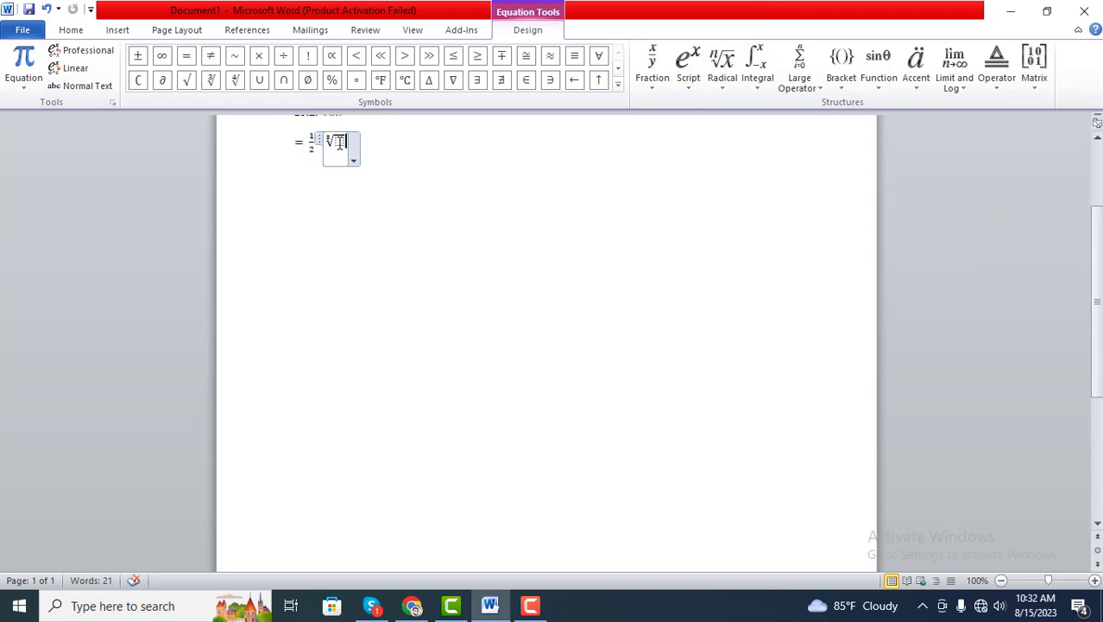
type("39")
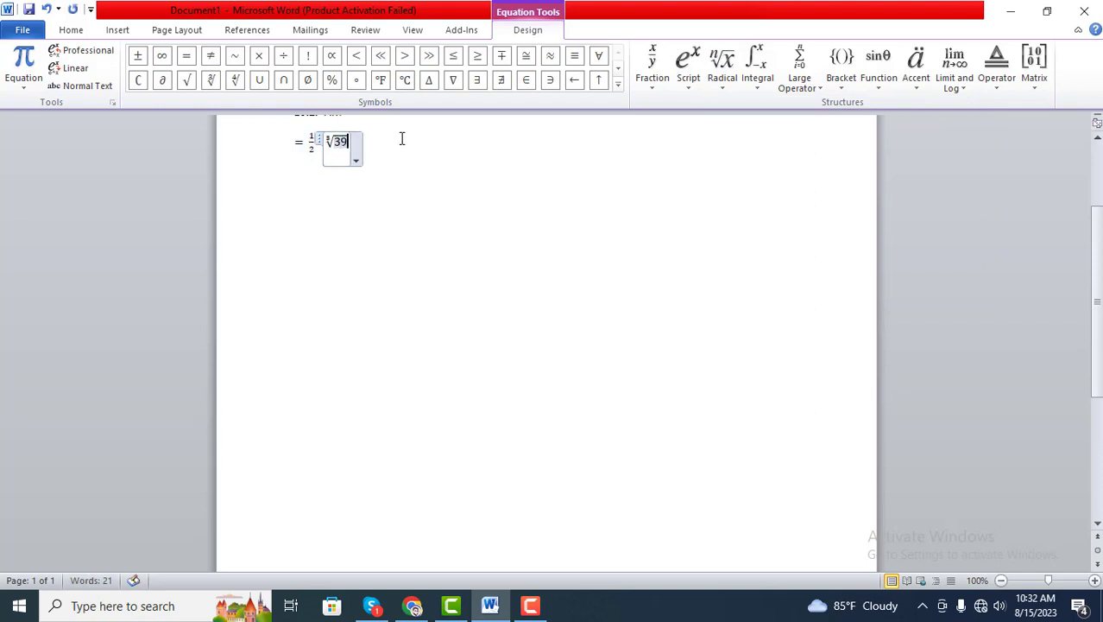
left_click(453, 153)
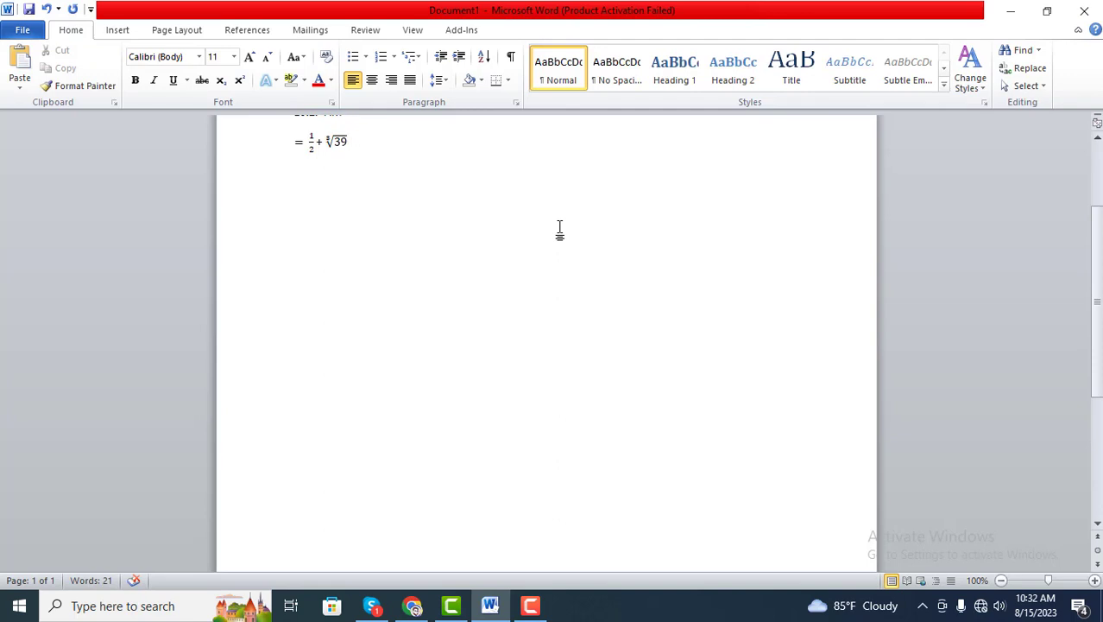
Step: Reopen the equation tools, browse the large operator layouts, then leave equation editing
left_click(117, 31)
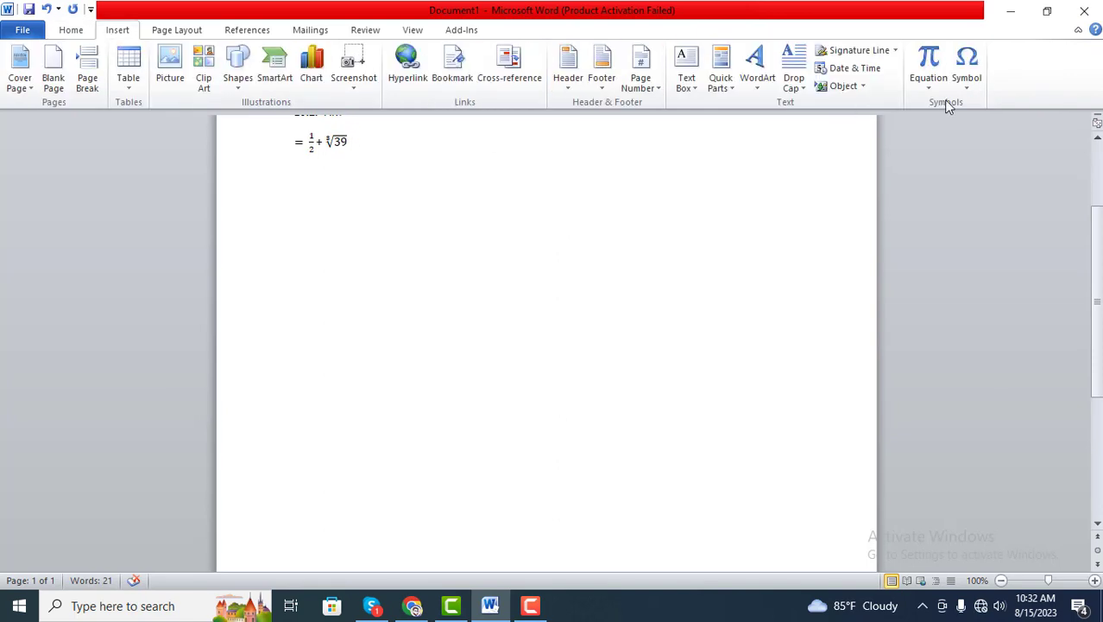
left_click(936, 91)
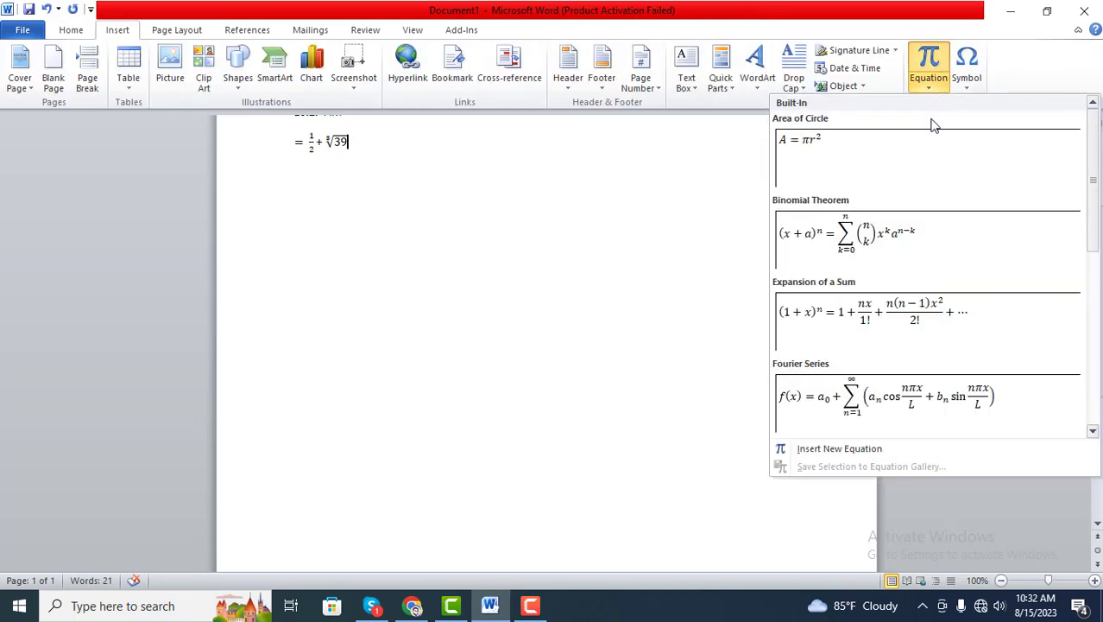
left_click(831, 445)
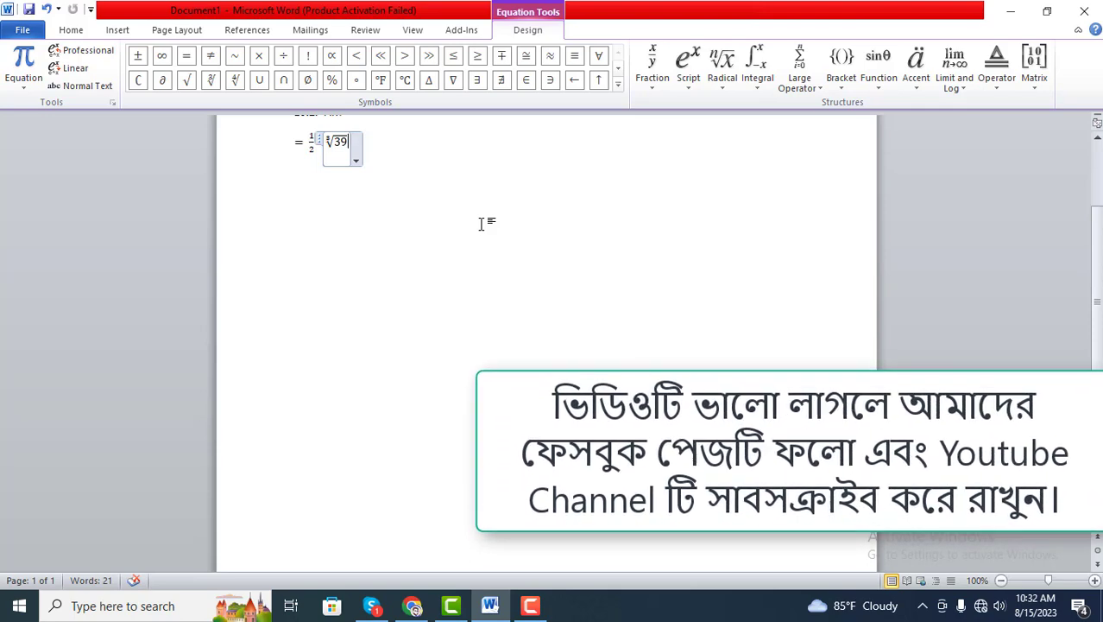
left_click(818, 97)
mouse_move(883, 88)
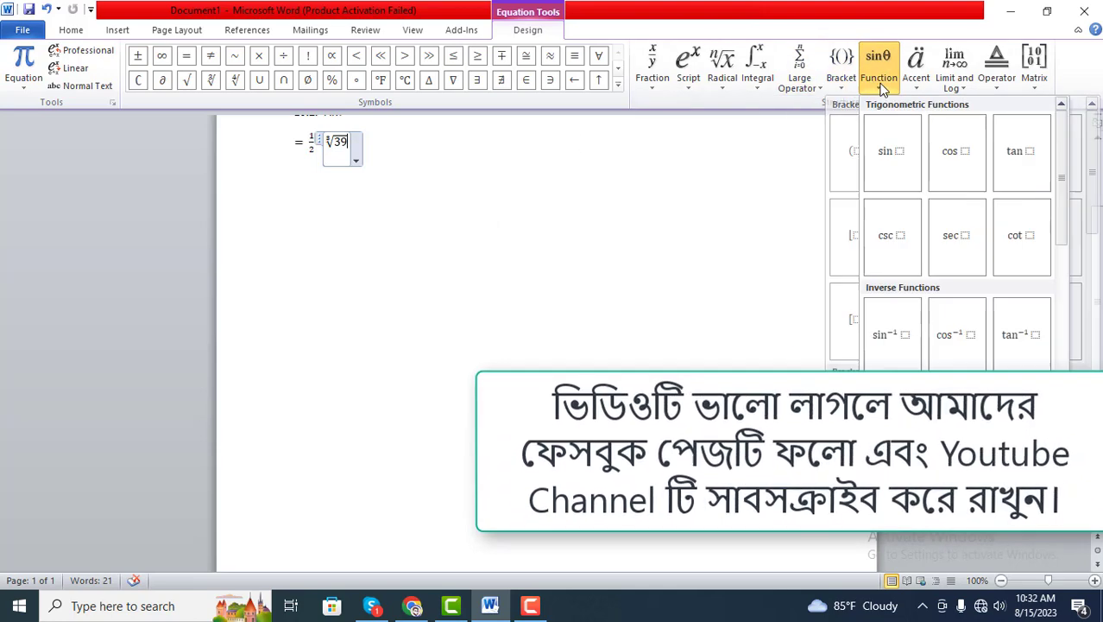
mouse_move(997, 86)
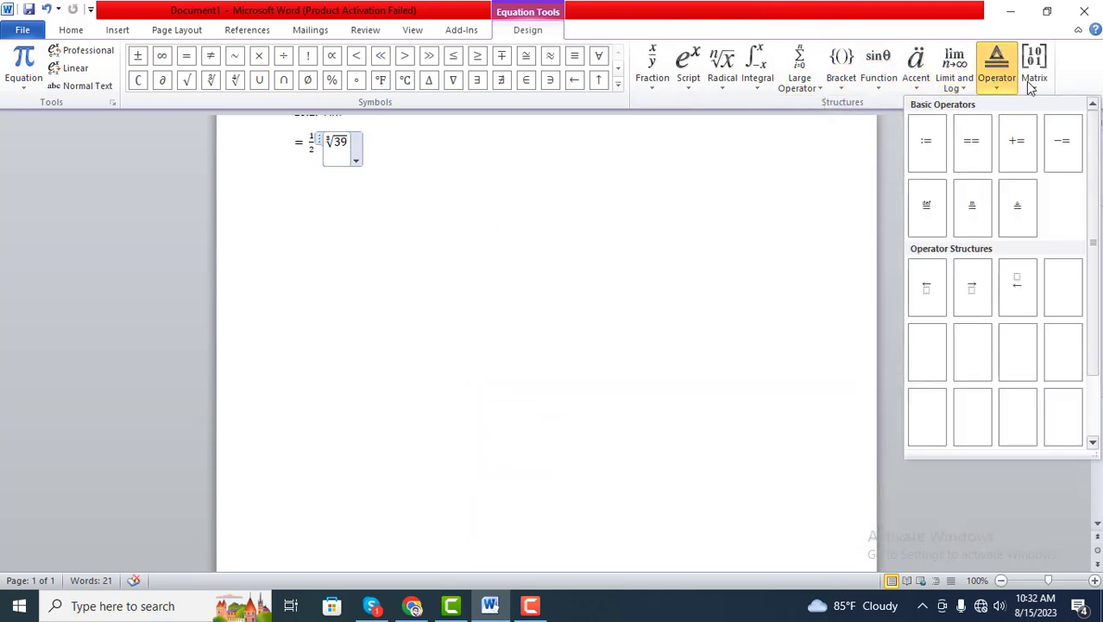
mouse_move(1033, 82)
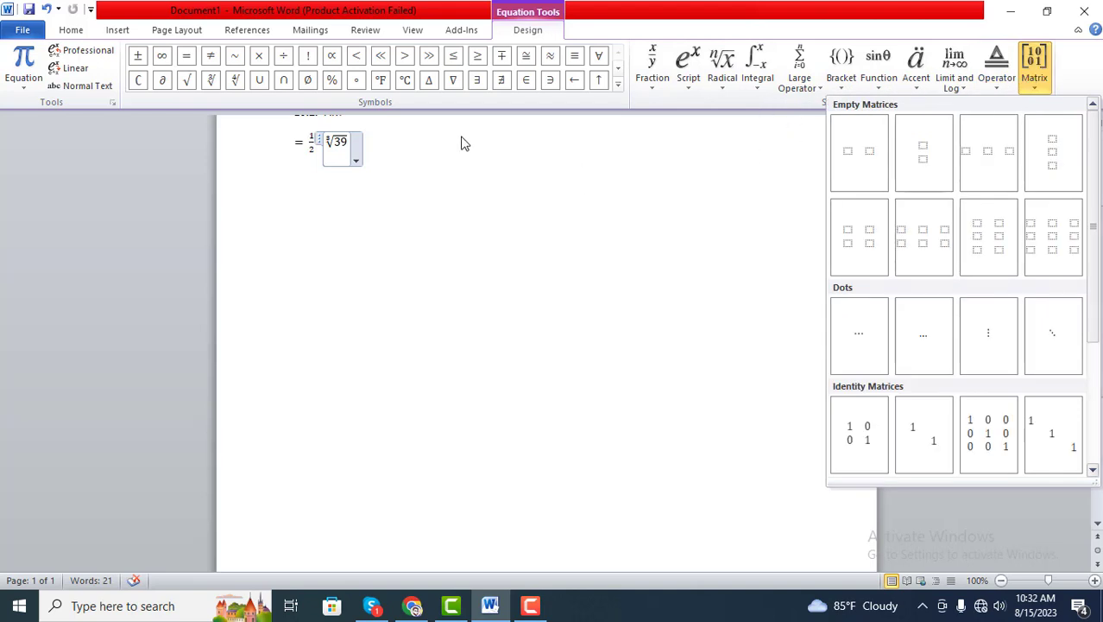
left_click(495, 228)
left_click(117, 30)
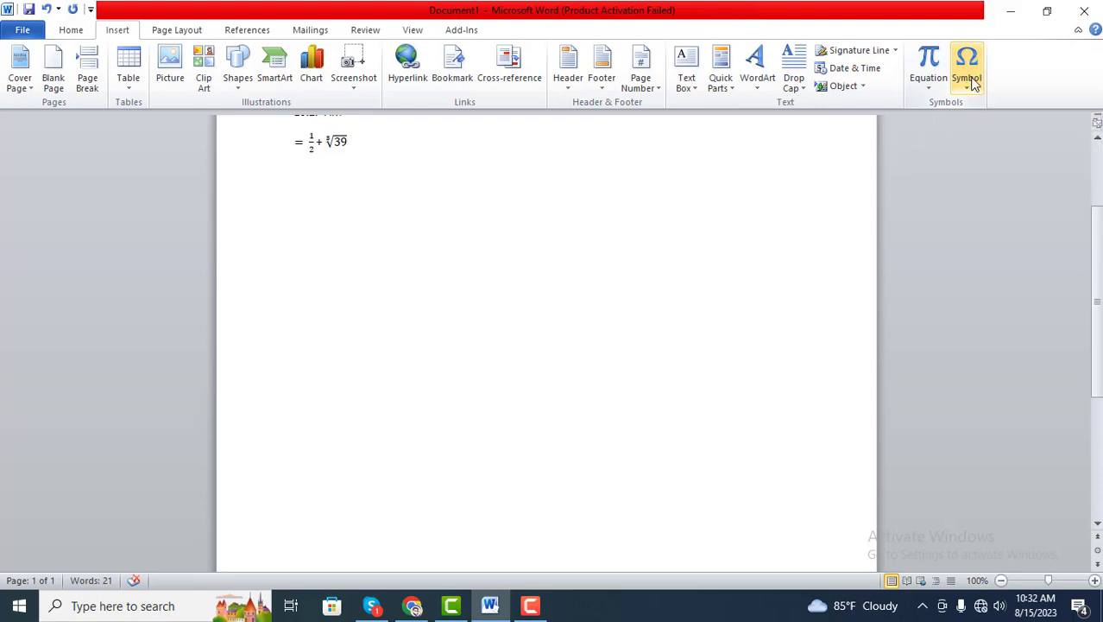
Step: Open the Symbol dialog via More Symbols and set its font to SutonnyMJ
left_click(970, 87)
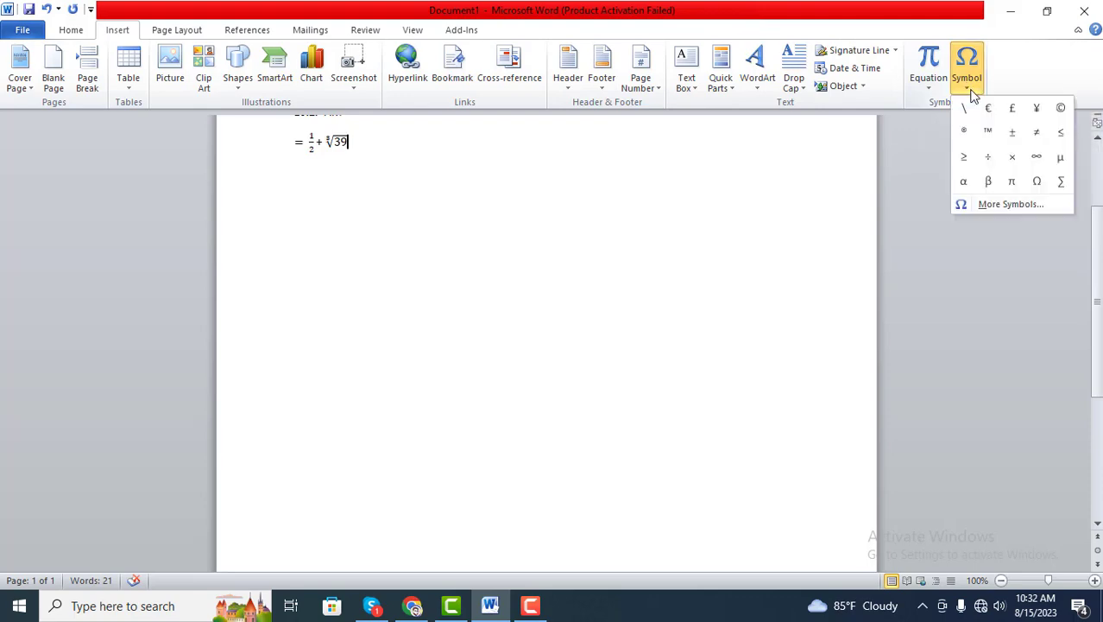
left_click(1010, 213)
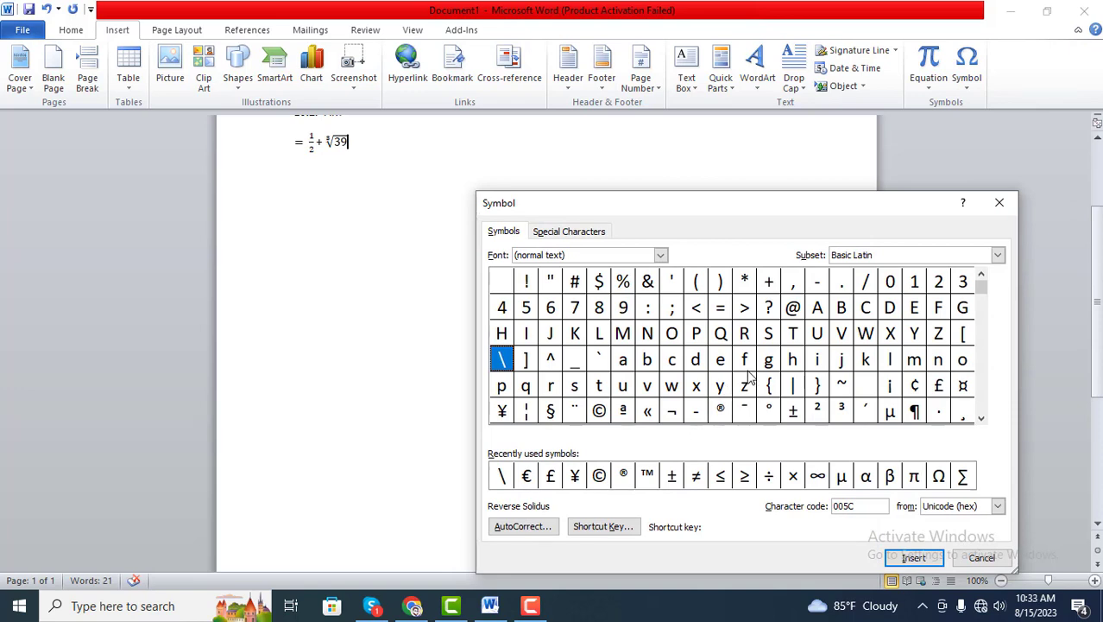
double_click(530, 252)
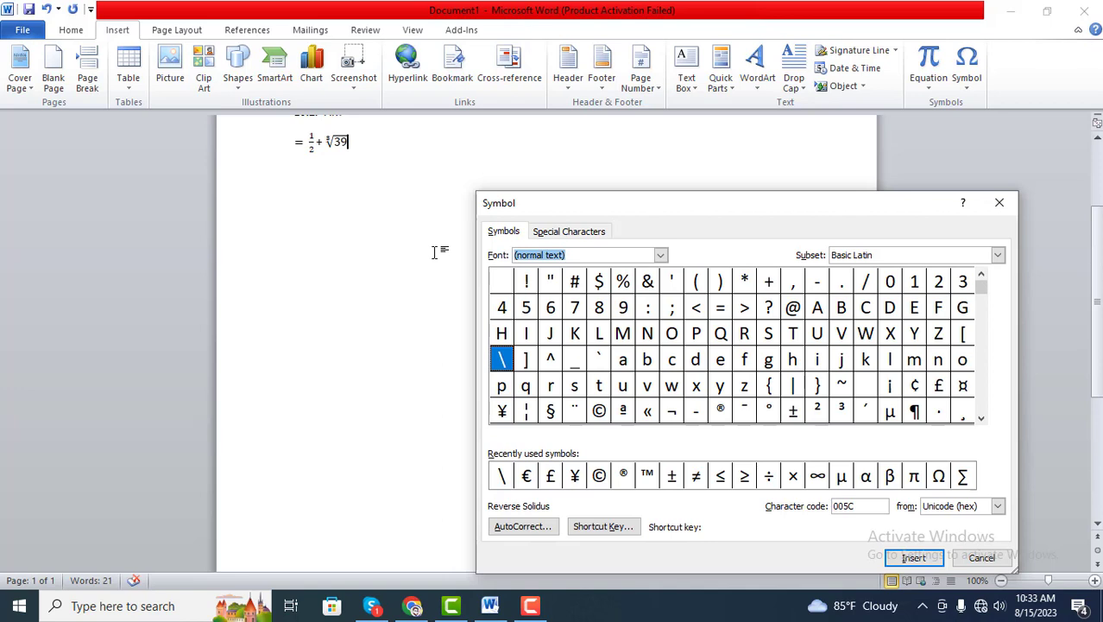
type("s")
type("uto")
type("nny")
type("m")
type("j")
key("Return")
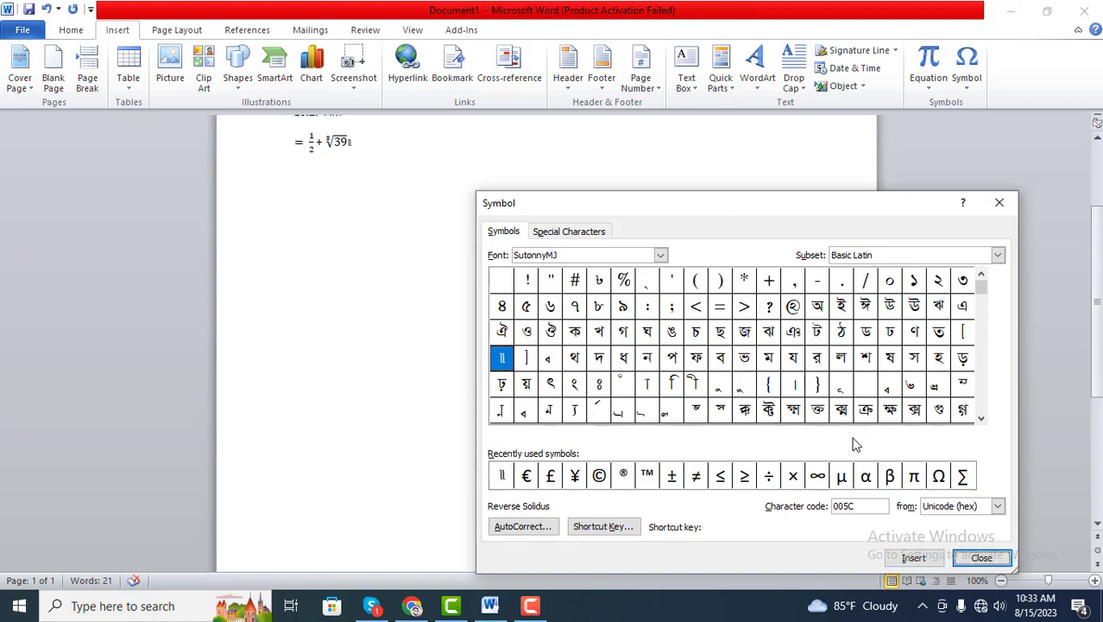
Step: Insert ক্ষ and two more Bengali conjunct glyphs from the Symbol dialog
left_click(890, 411)
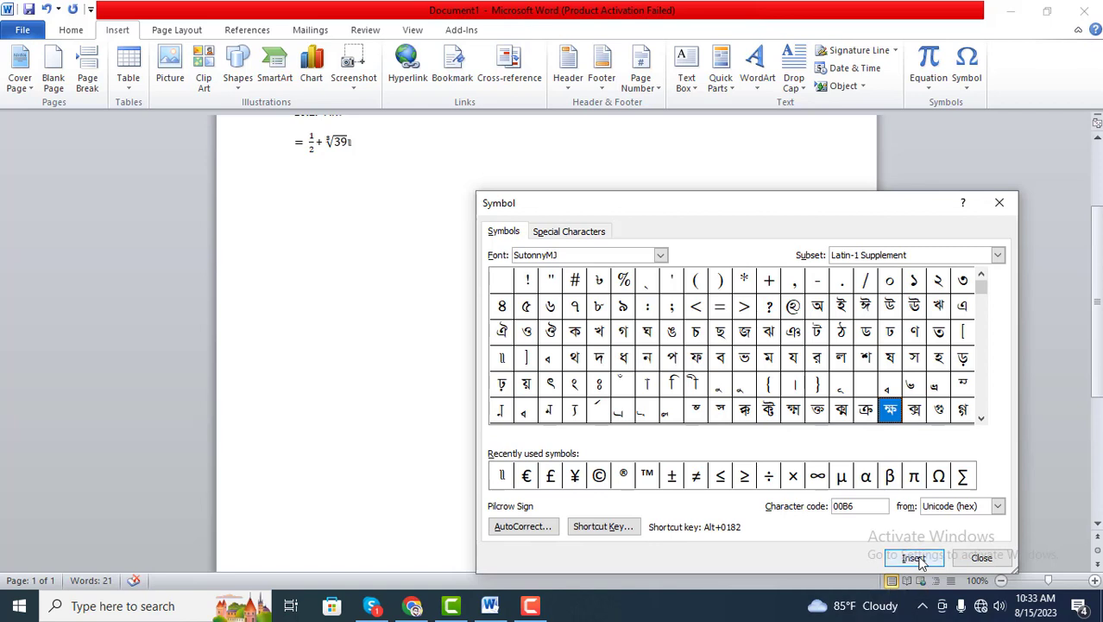
left_click(913, 557)
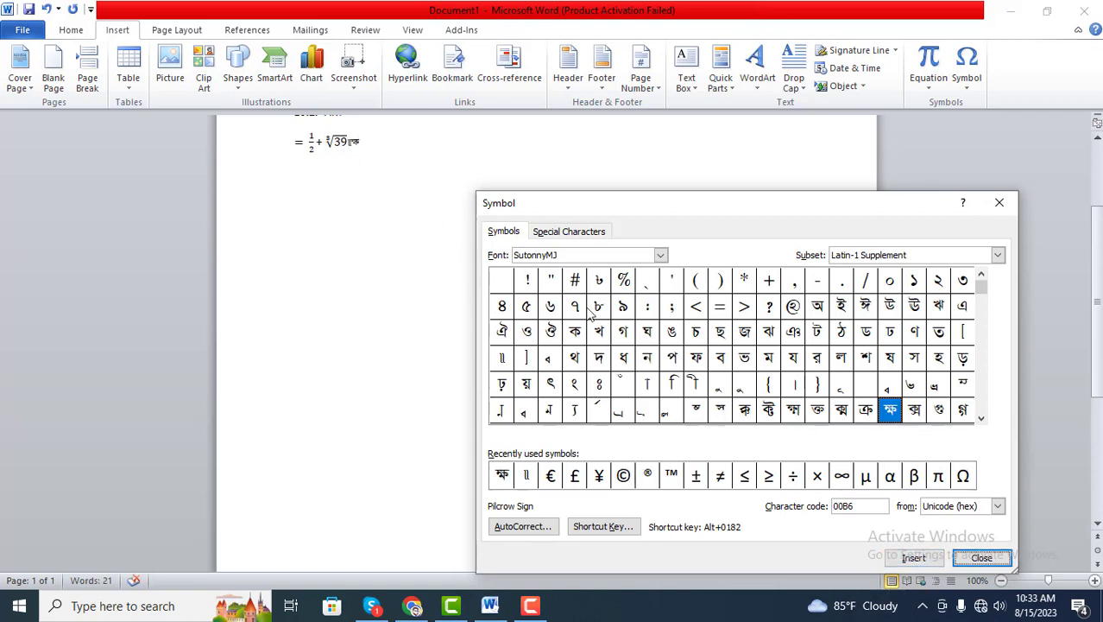
left_click(745, 411)
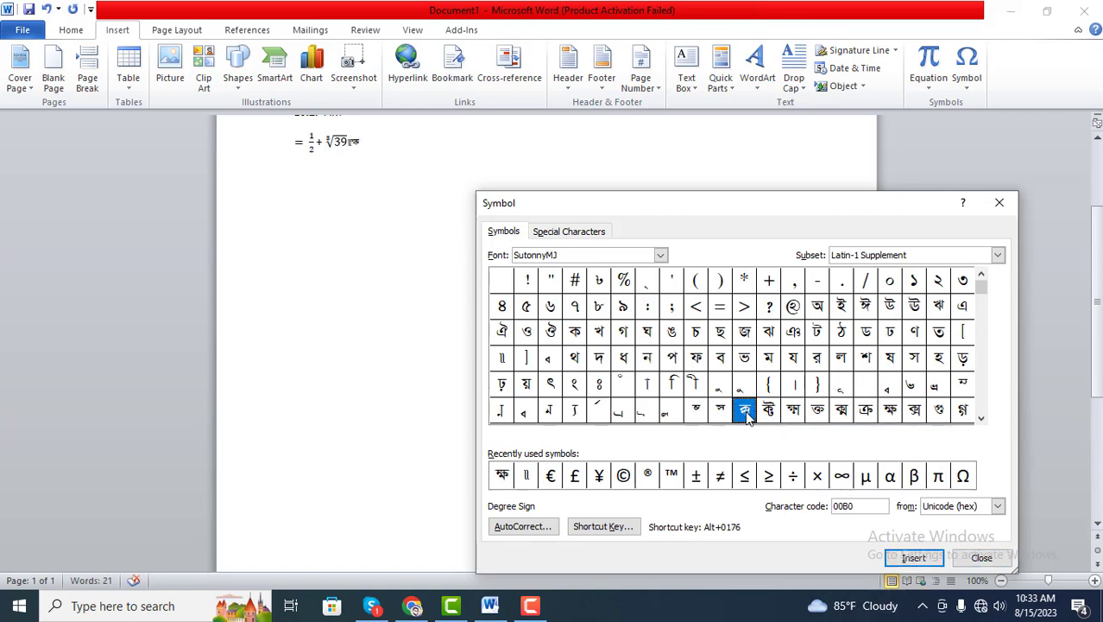
left_click(914, 557)
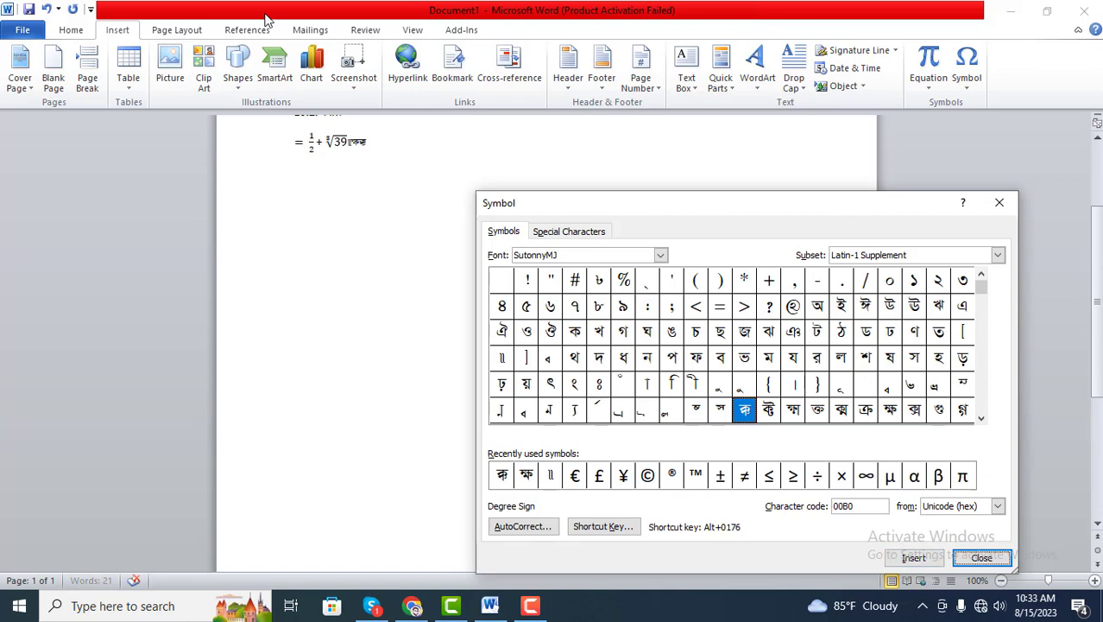
left_click(793, 411)
left_click(916, 558)
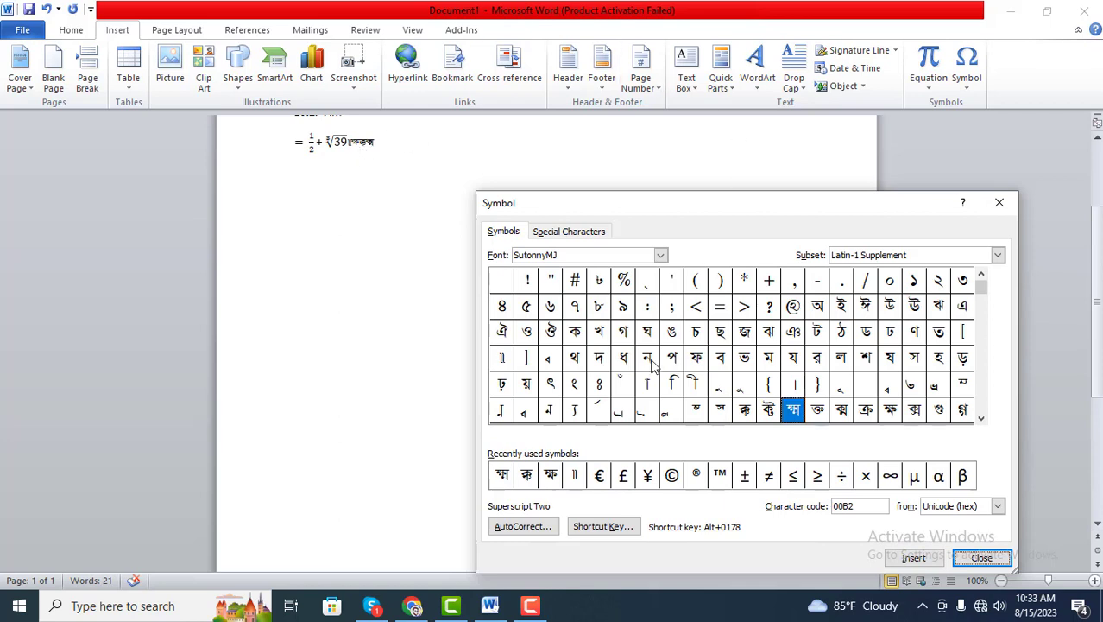
left_click(660, 255)
scroll(587, 319, "down", 2)
Step: Switch the symbol font to Yu Gothic UI and insert the CJK character 神
scroll(587, 319, "down", 5)
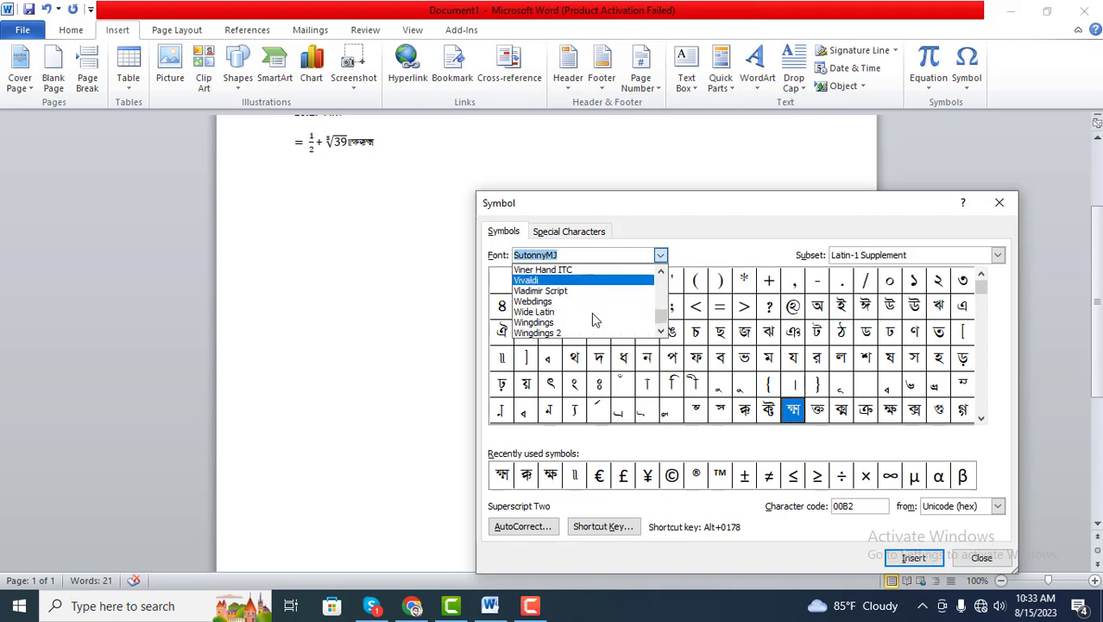
scroll(582, 328, "down", 3)
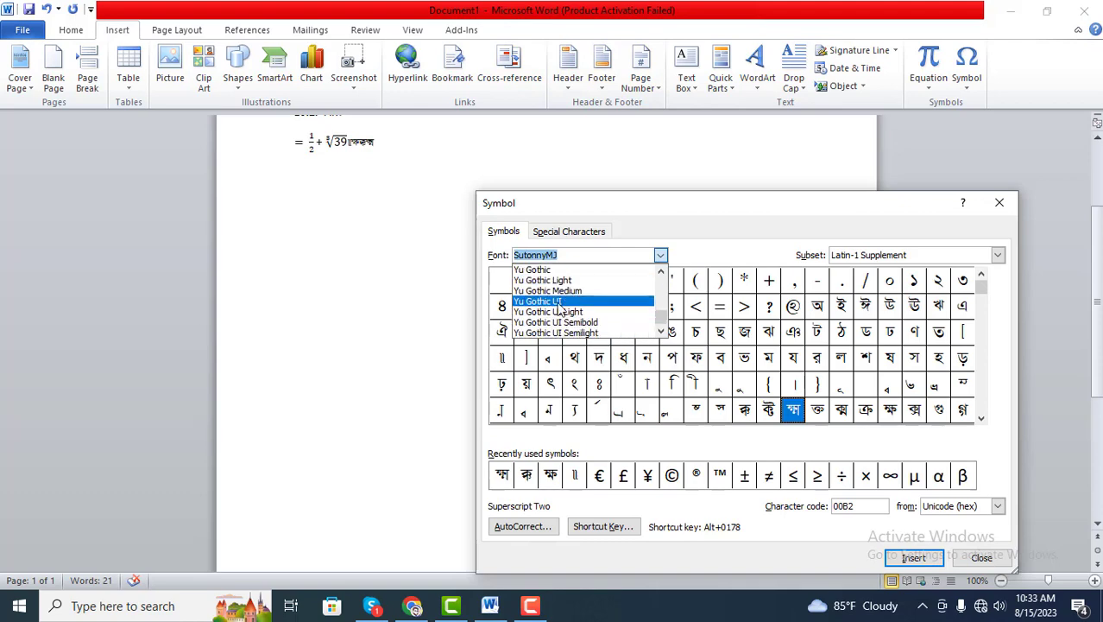
left_click(557, 302)
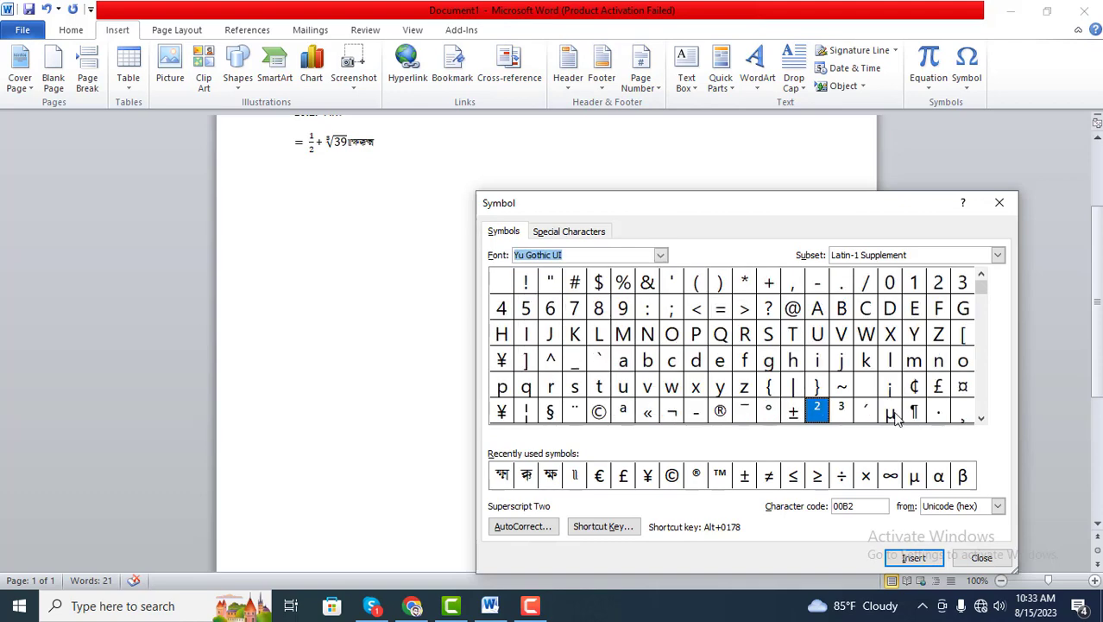
mouse_move(981, 283)
left_mouse_down()
mouse_move(979, 386)
mouse_move(981, 356)
left_mouse_up()
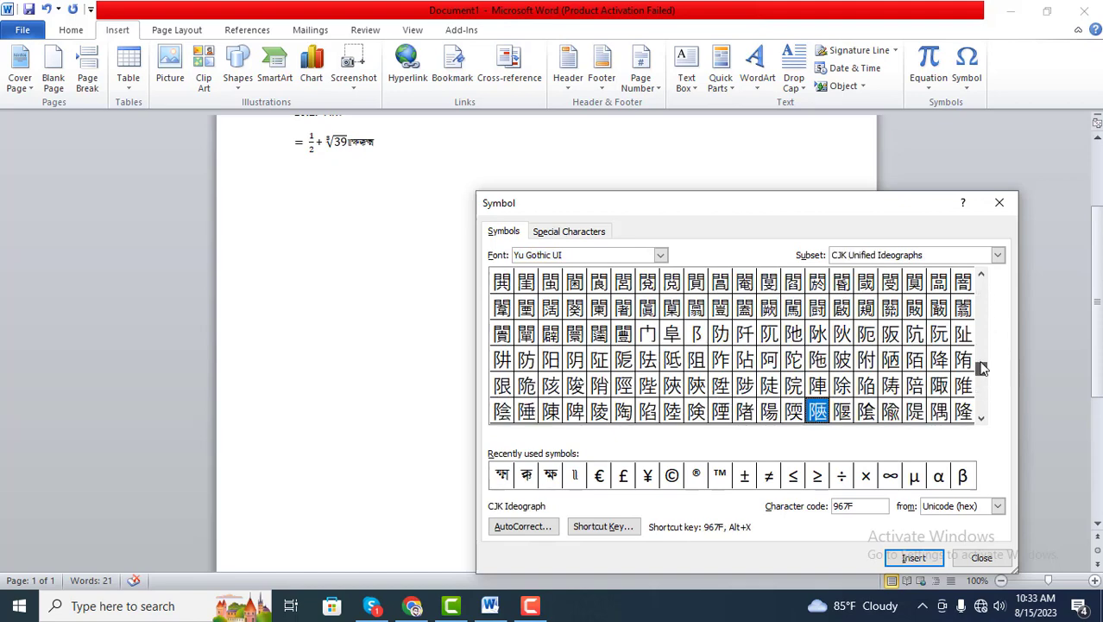
left_click(720, 333)
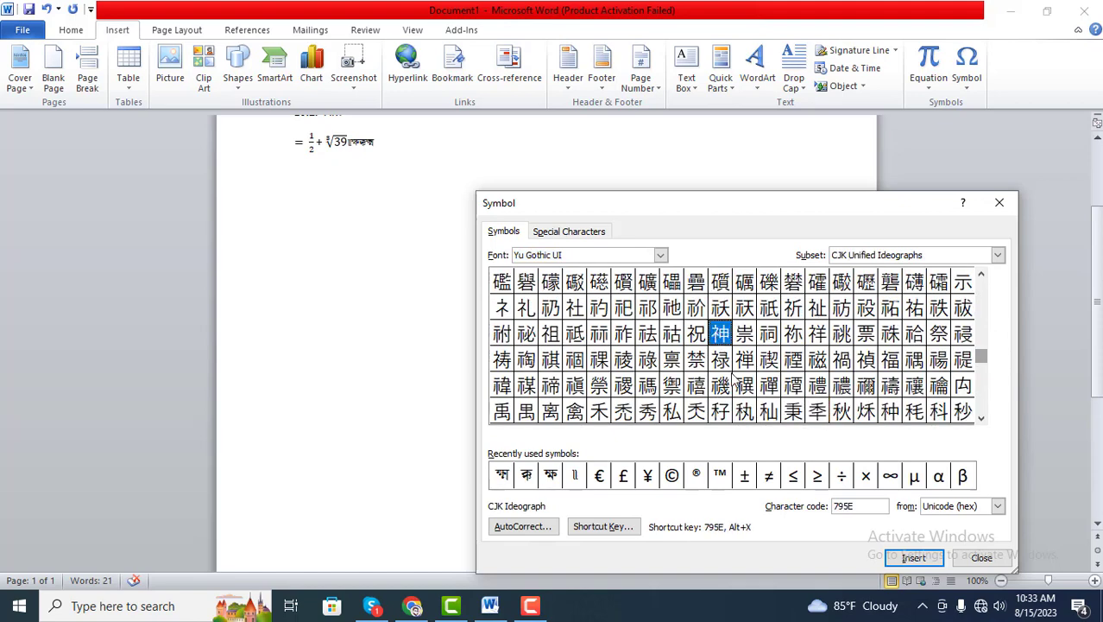
left_click(914, 557)
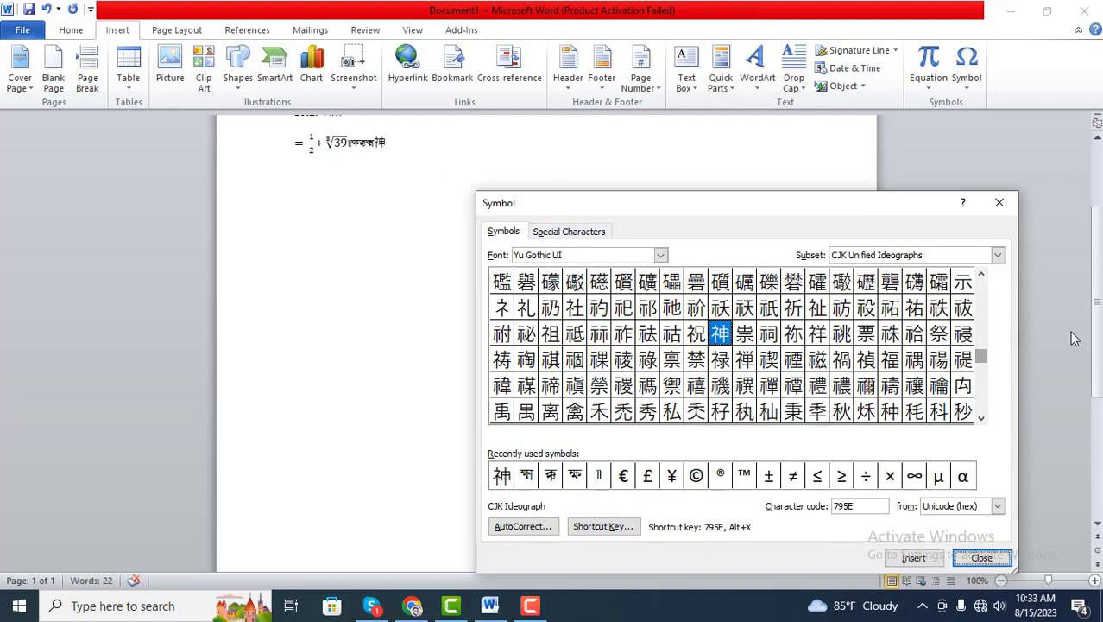
Step: Change the symbol font to Tw Cen MT Condensed and close the Symbol dialog
left_click(662, 256)
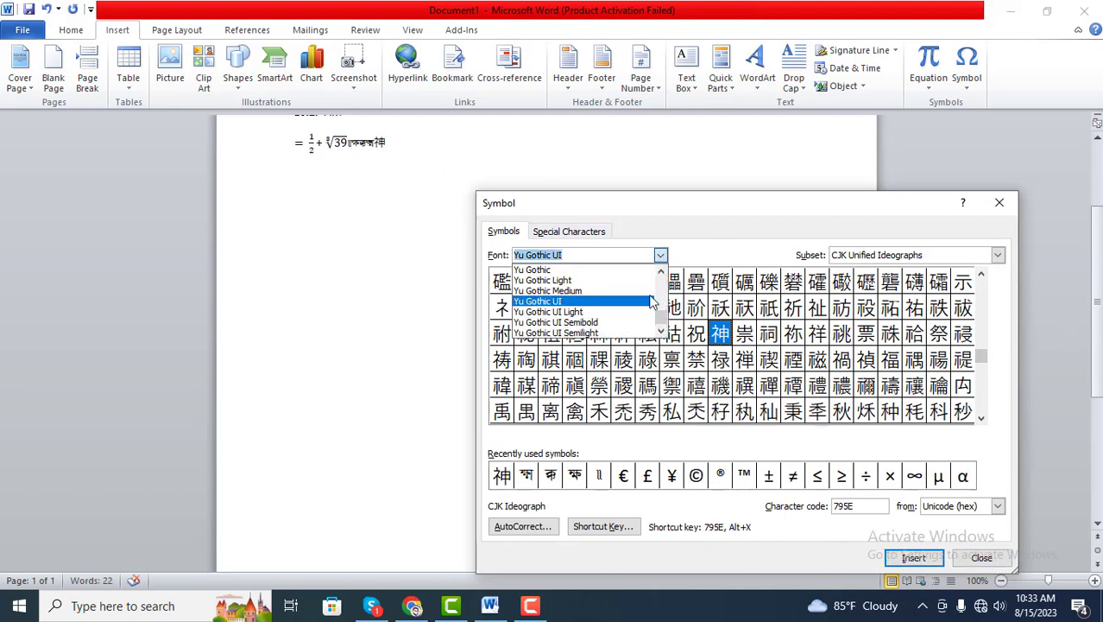
scroll(599, 312, "up", 2)
scroll(599, 312, "up", 3)
left_click(599, 306)
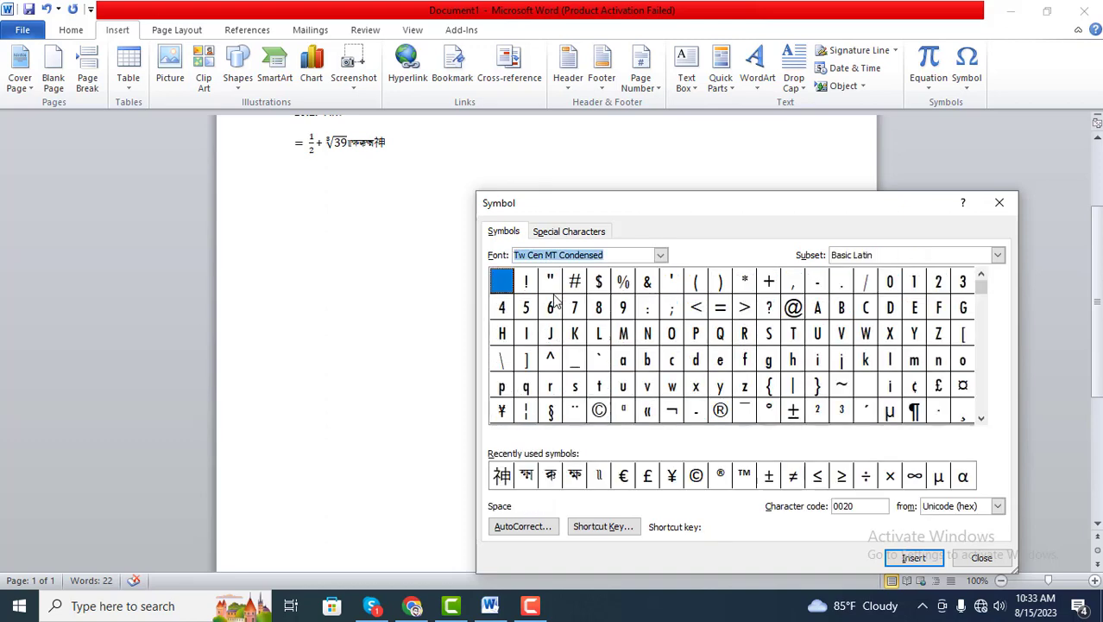
left_click_drag(982, 286, 981, 406)
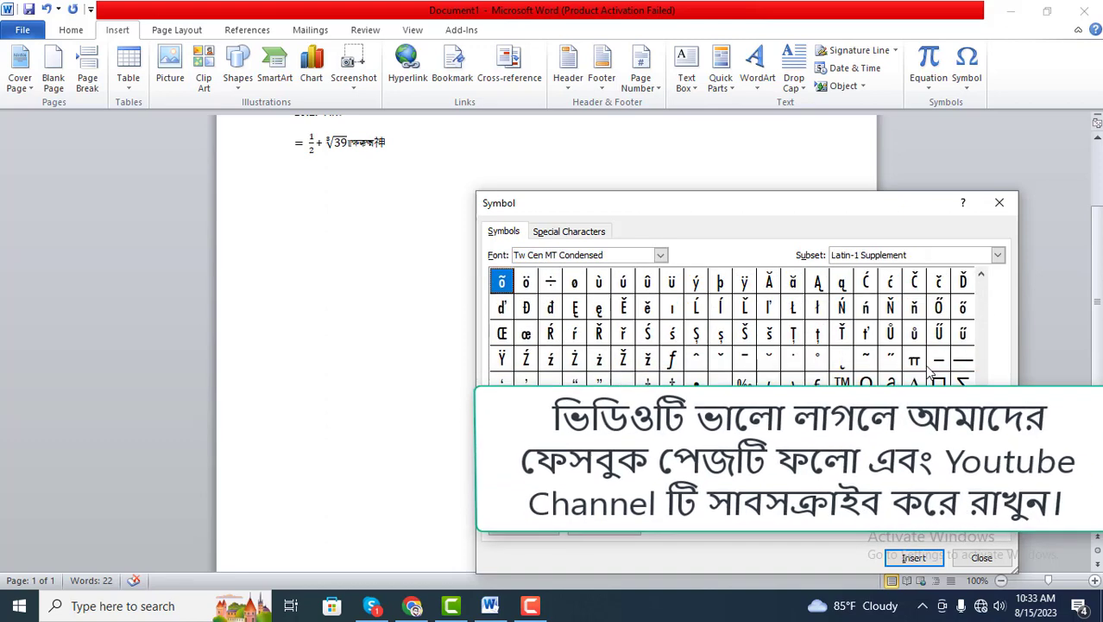
left_click(999, 205)
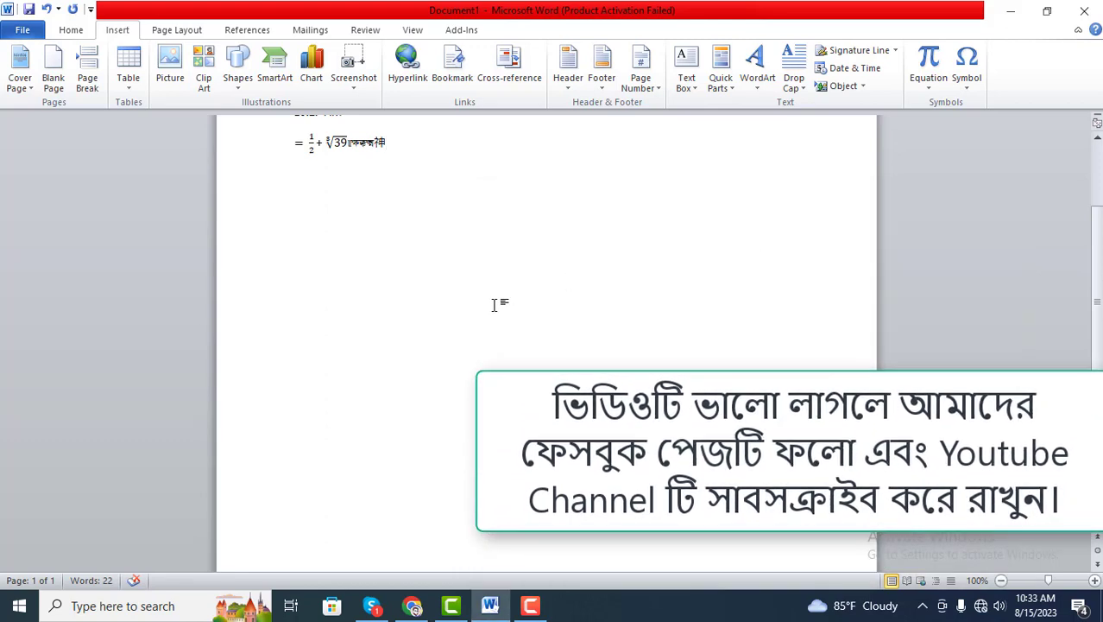